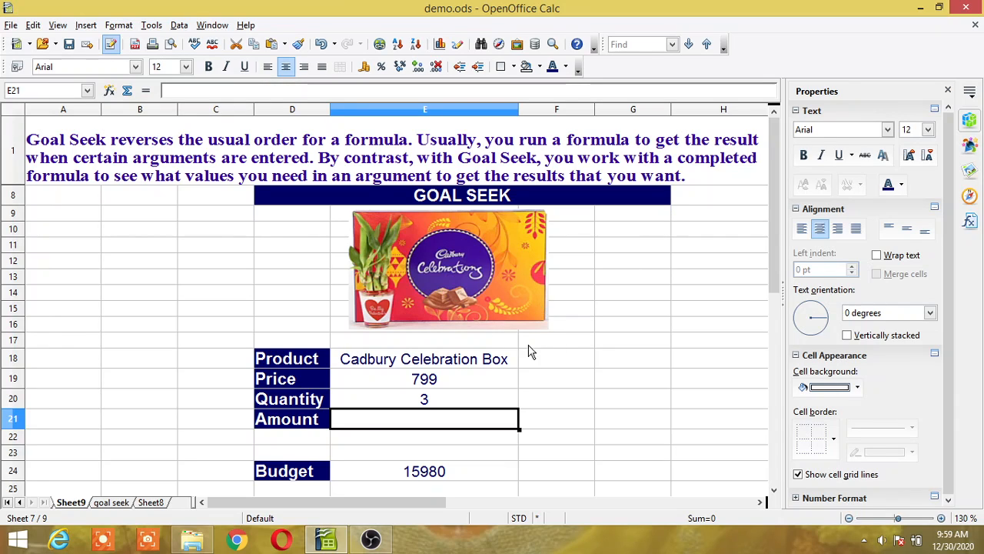
pyautogui.click(506, 380)
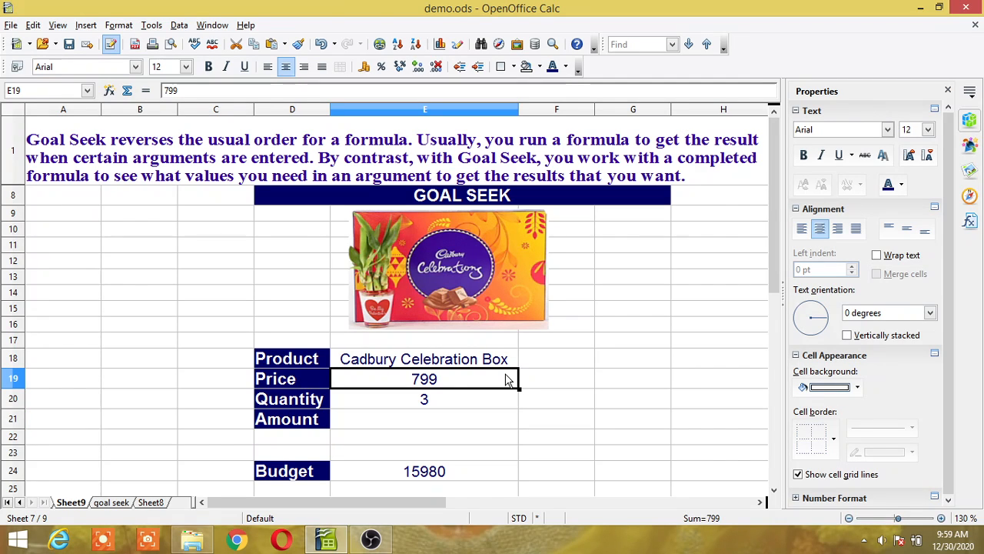
pyautogui.click(491, 398)
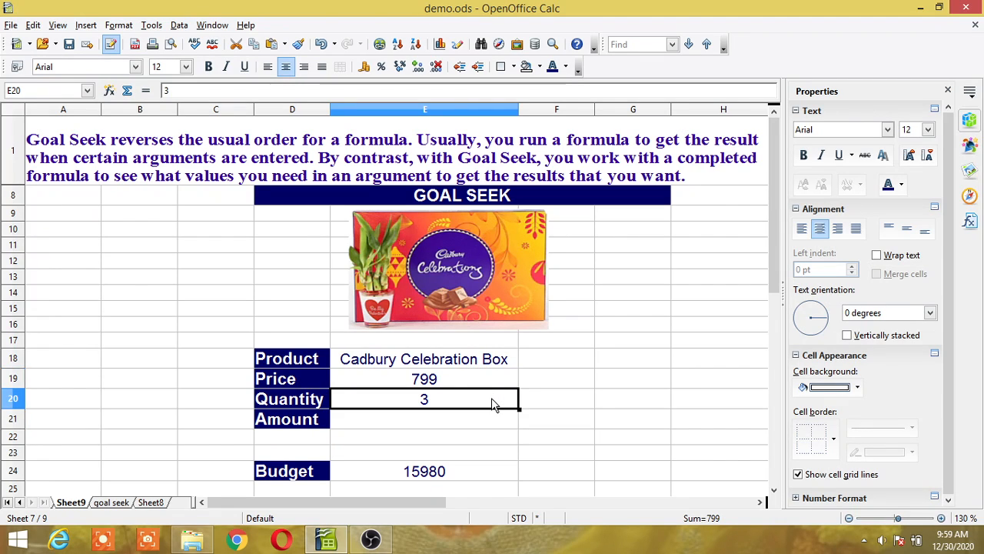
pyautogui.click(454, 475)
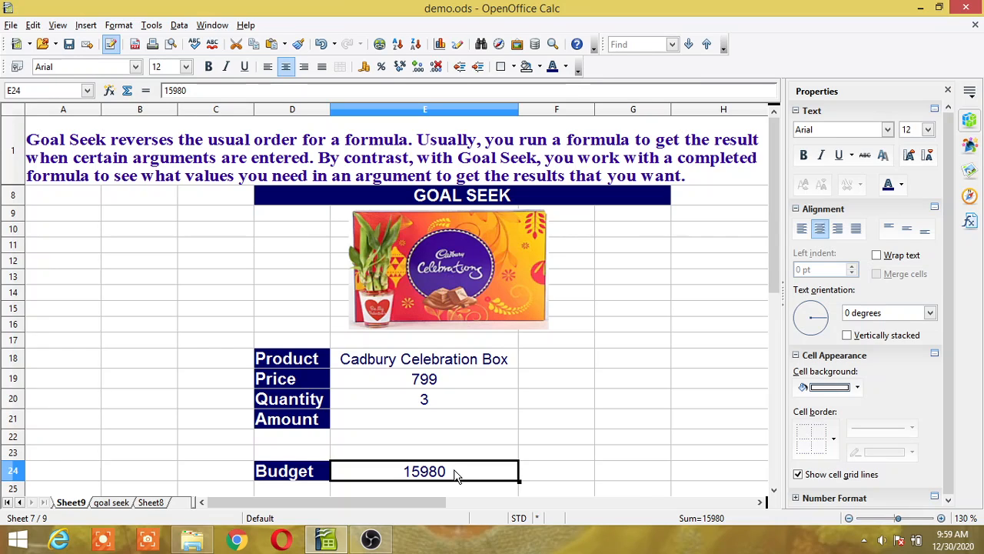
# Step: Calculate the Amount in cell E21 as price times quantity with the formula =E19*E20
pyautogui.click(456, 422)
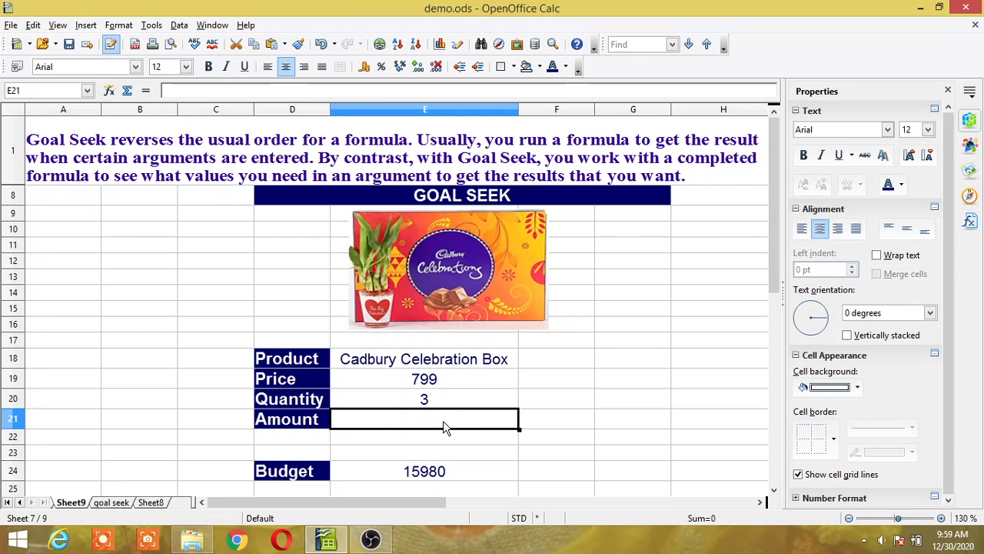
pyautogui.write('=')
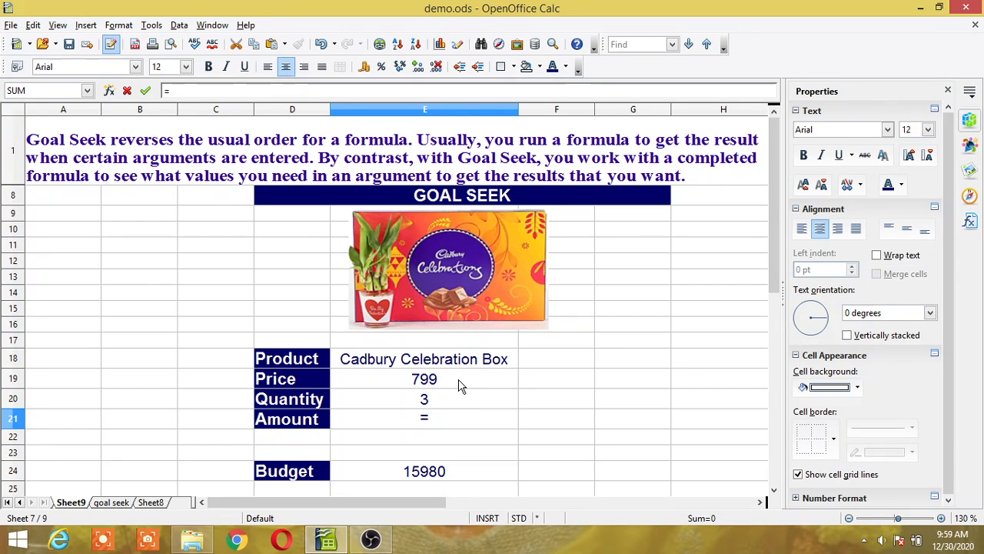
pyautogui.click(458, 386)
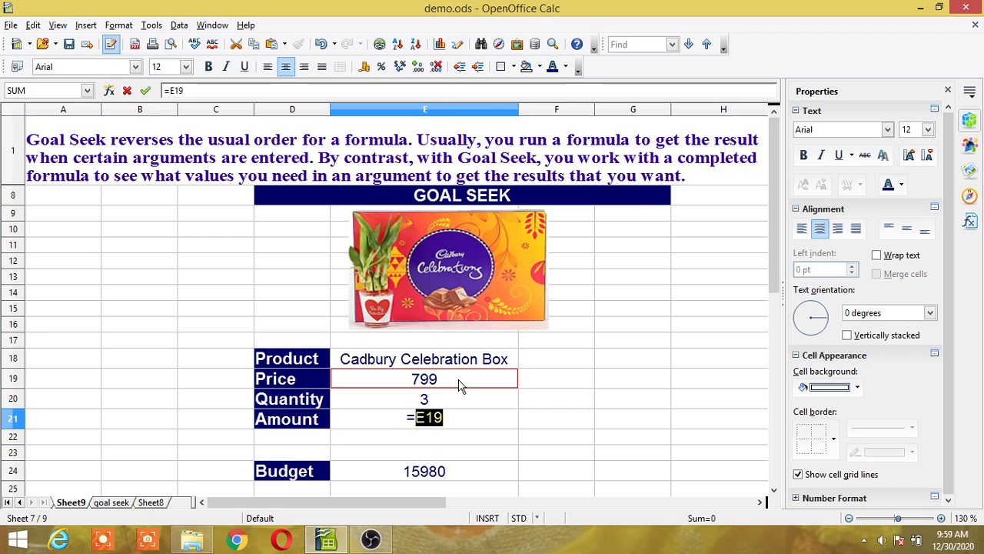
pyautogui.write('*')
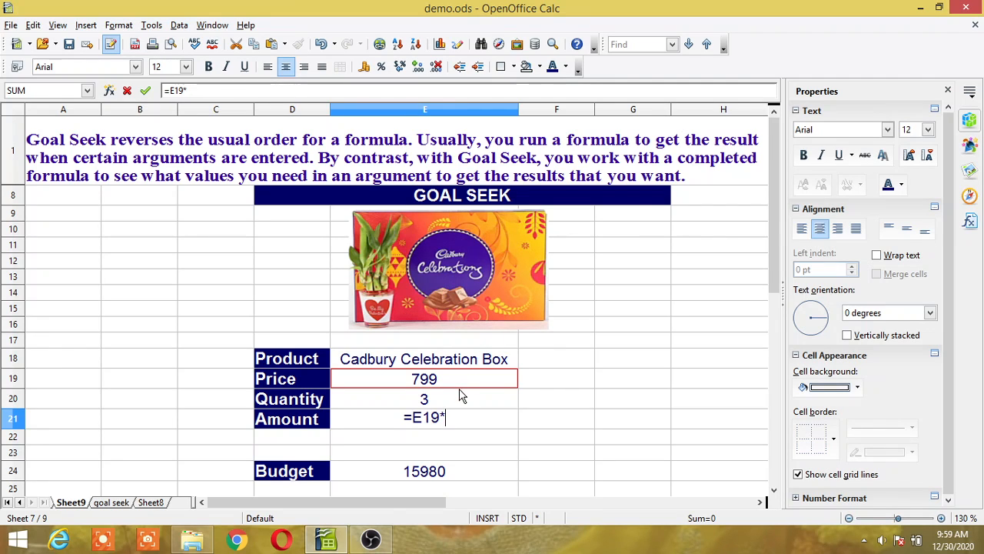
pyautogui.click(457, 401)
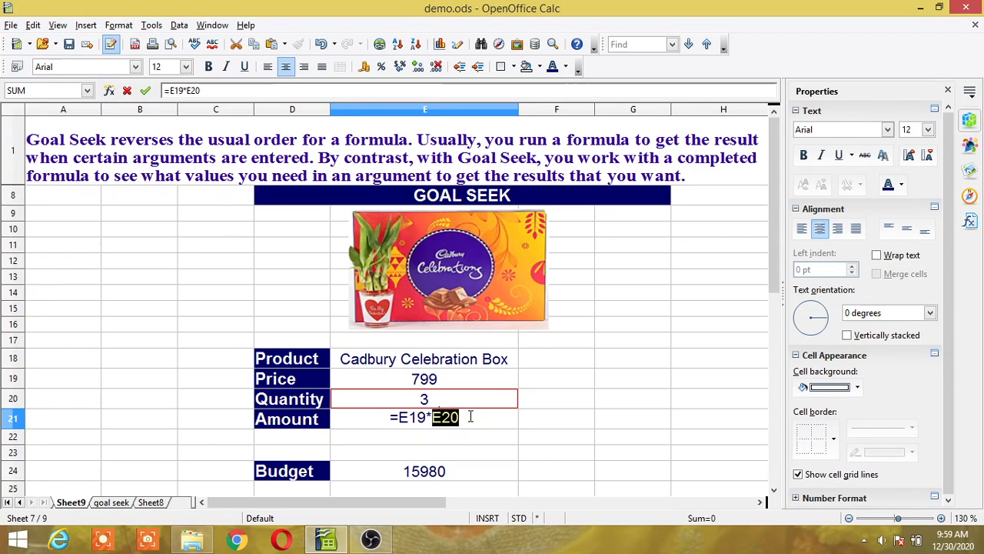
pyautogui.press('Return')
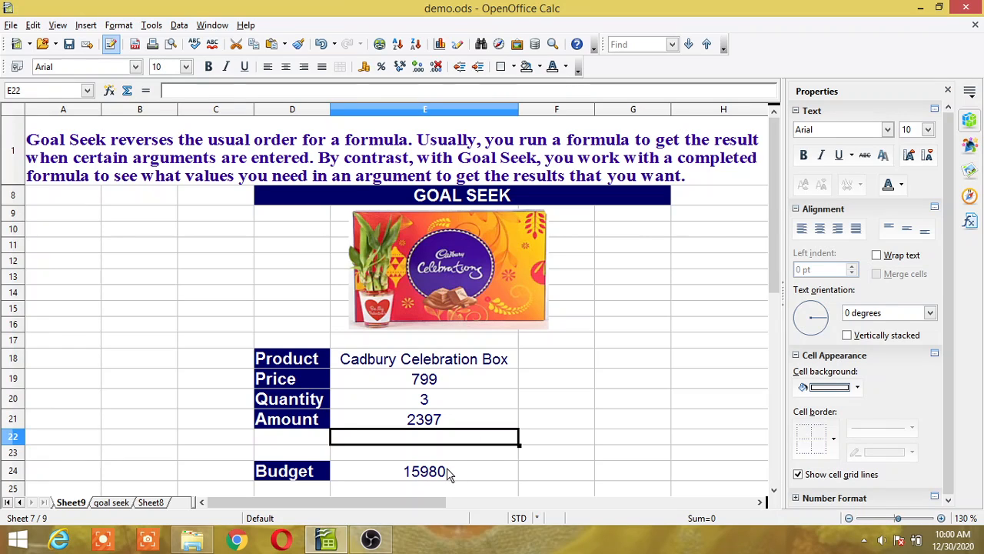
# Step: Run Goal Seek on formula cell E21 with target value 15980 and variable cell E20, and insert the result into the Quantity cell
pyautogui.click(431, 423)
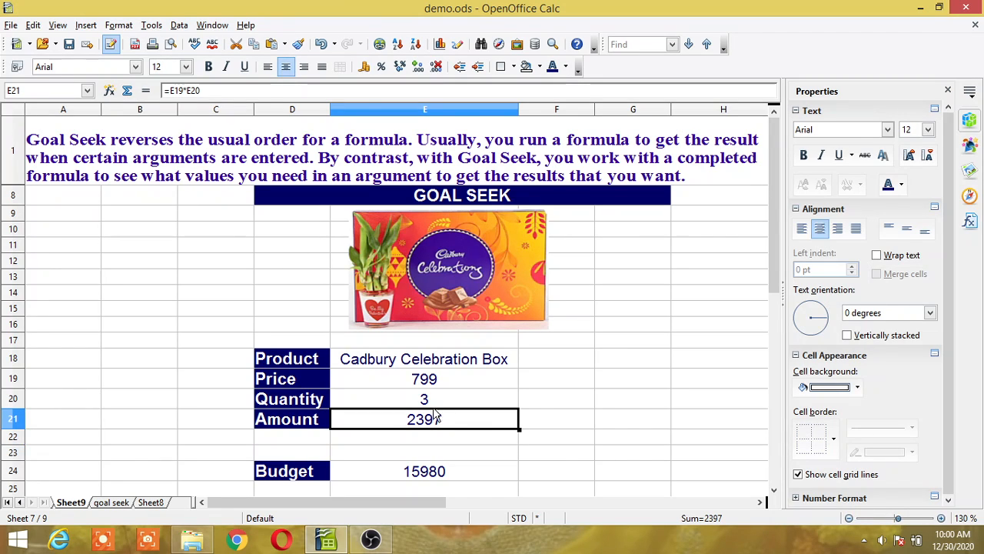
pyautogui.click(152, 25)
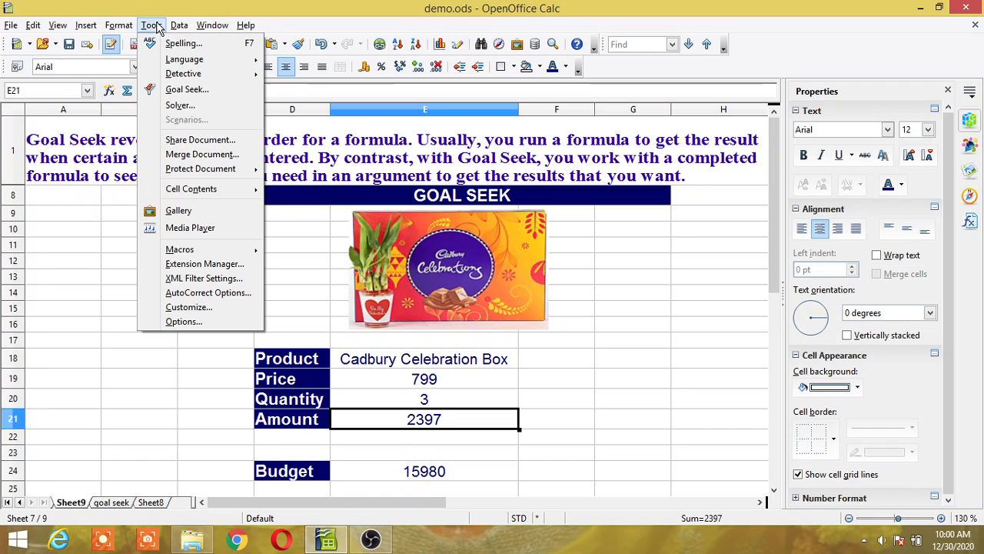
pyautogui.click(186, 90)
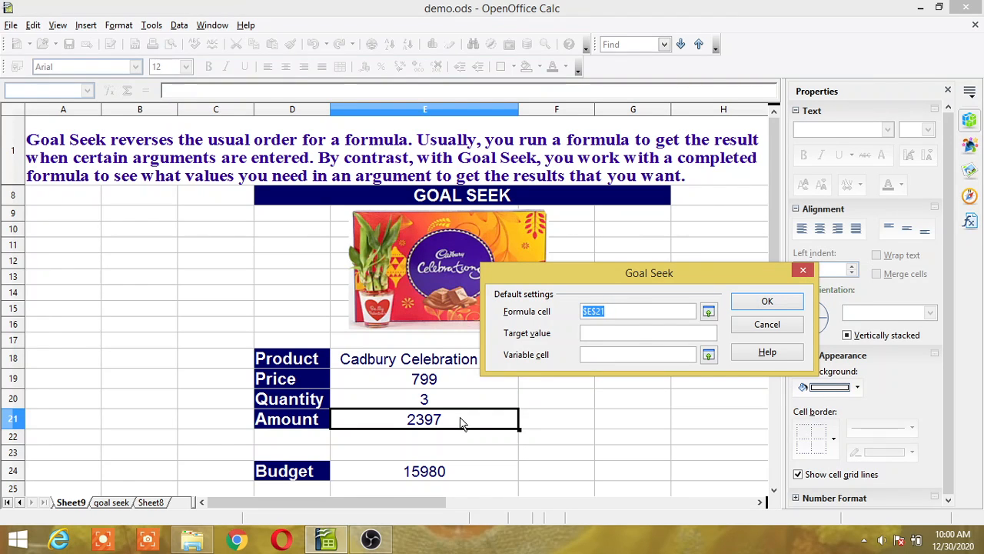
pyautogui.click(610, 336)
pyautogui.write('15980')
pyautogui.click(472, 406)
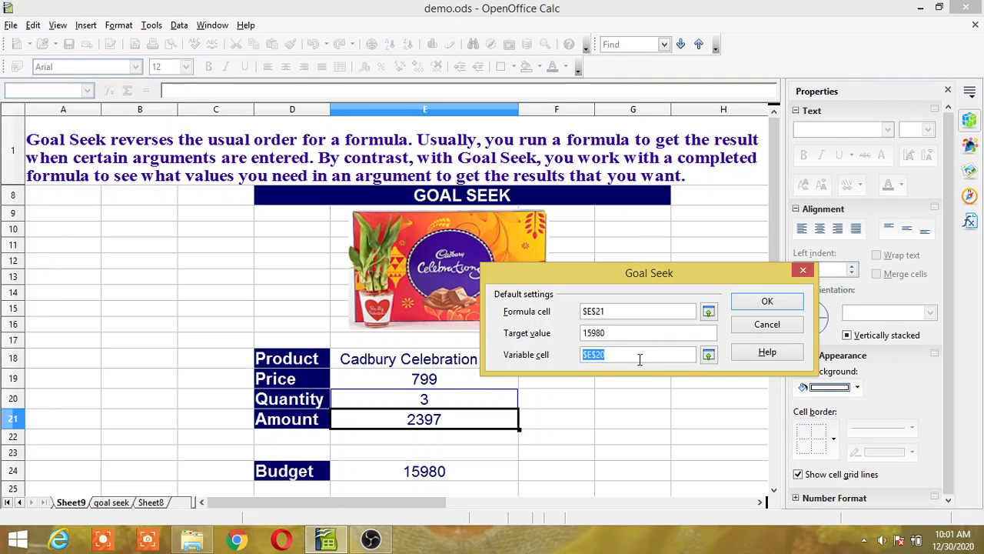
pyautogui.click(778, 304)
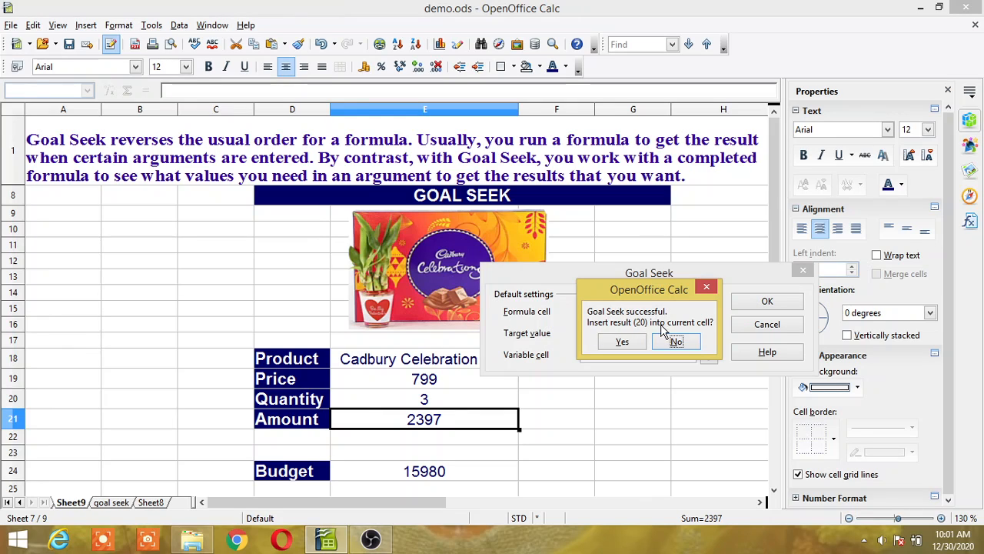
pyautogui.click(624, 346)
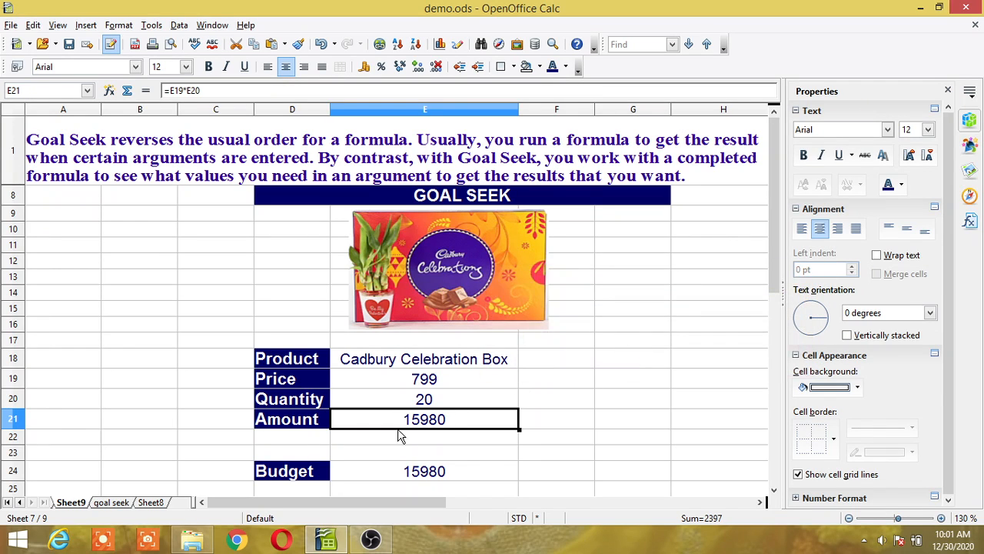
pyautogui.click(454, 403)
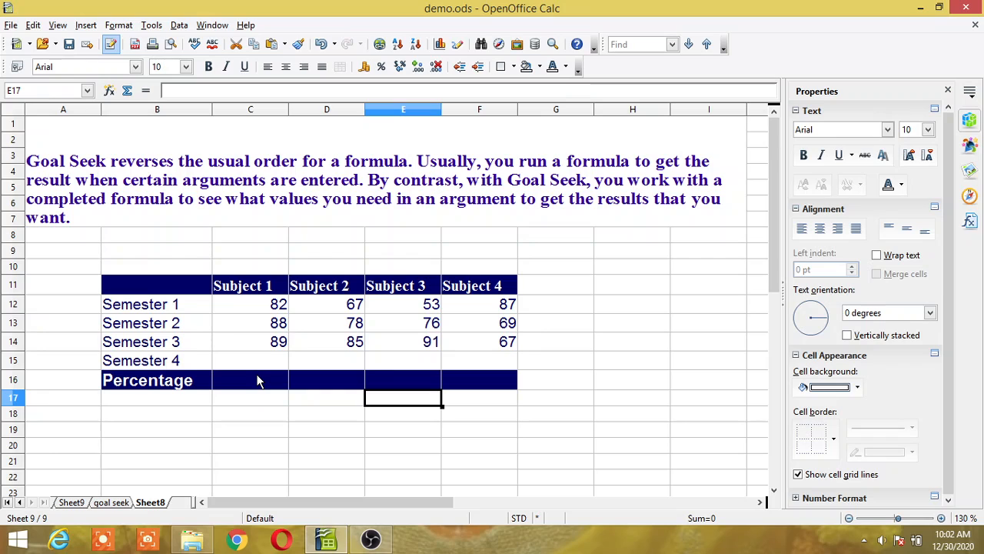
# Step: Enter the value 75 in cell I14 of Sheet8, beside the semester marks table
pyautogui.click(675, 343)
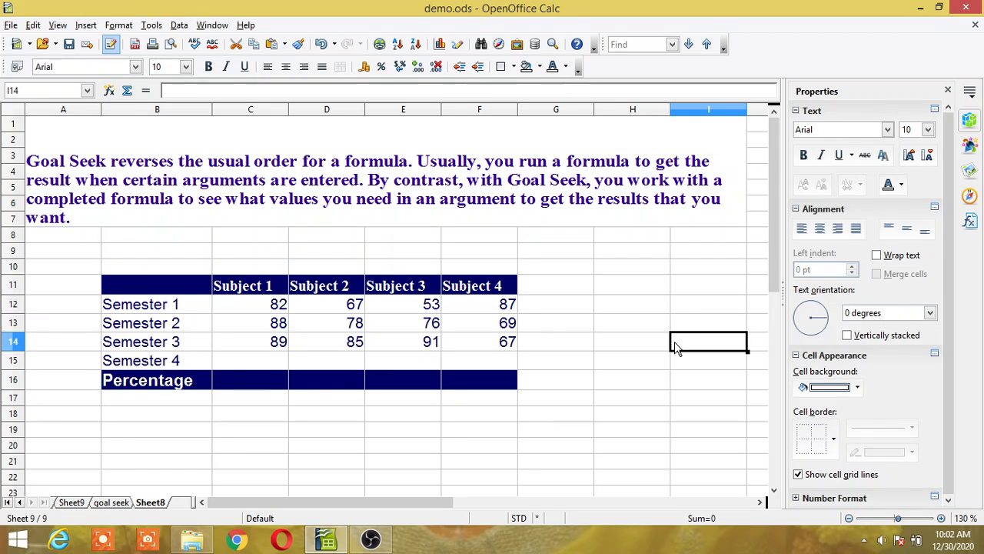
pyautogui.write('75')
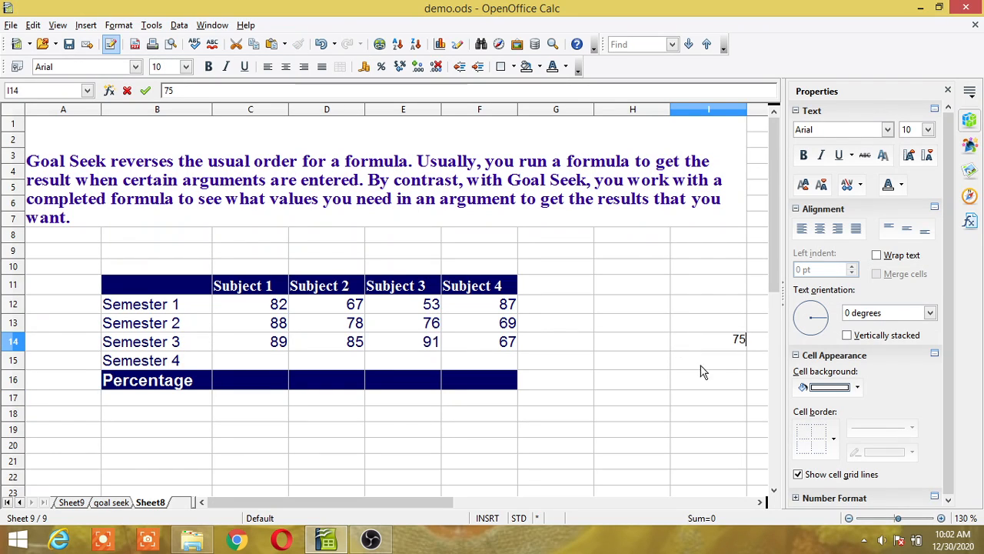
pyautogui.click(705, 376)
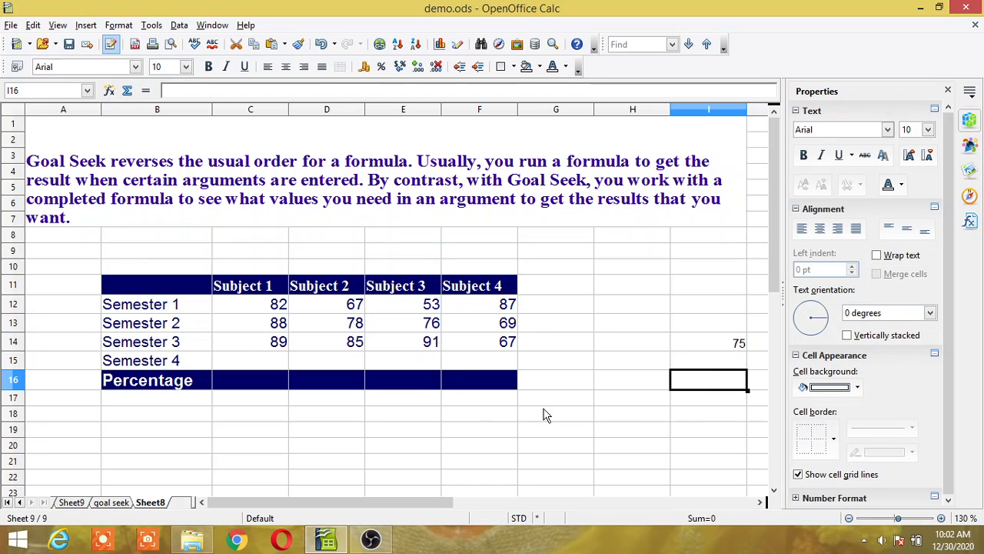
# Step: Calculate the Subject 1 percentage in cell C16 with the formula =(C12+C13+C14+C15)/4
pyautogui.click(267, 382)
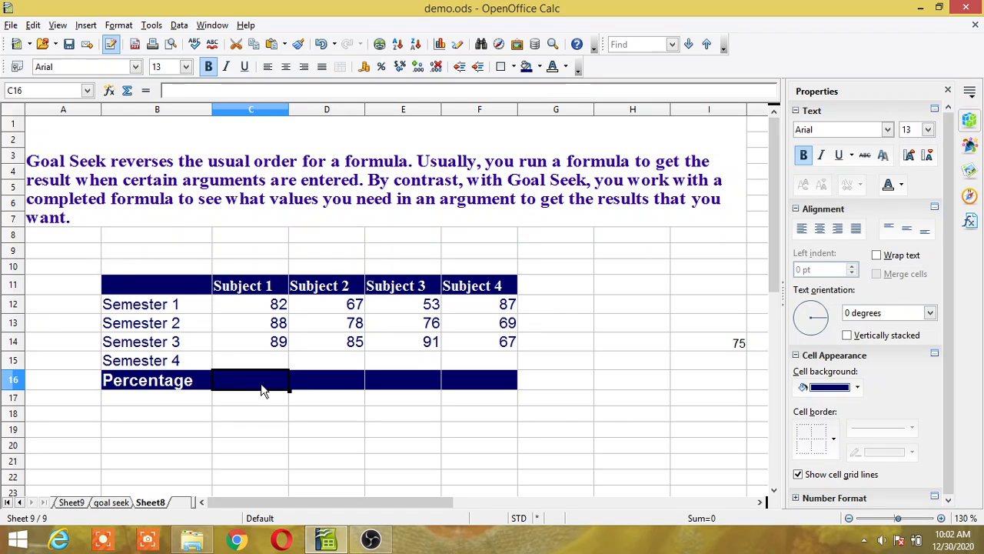
pyautogui.write('=')
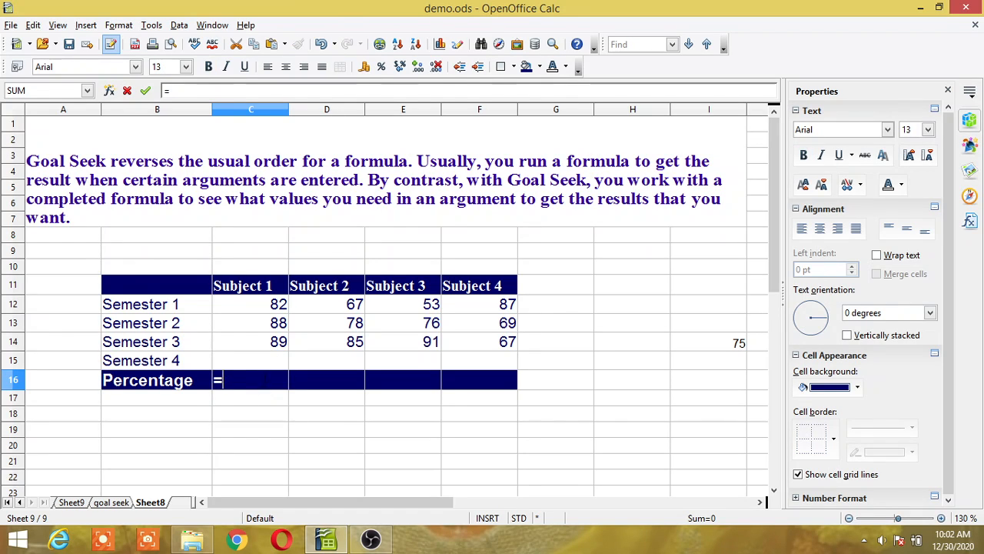
pyautogui.write('(')
pyautogui.click(276, 307)
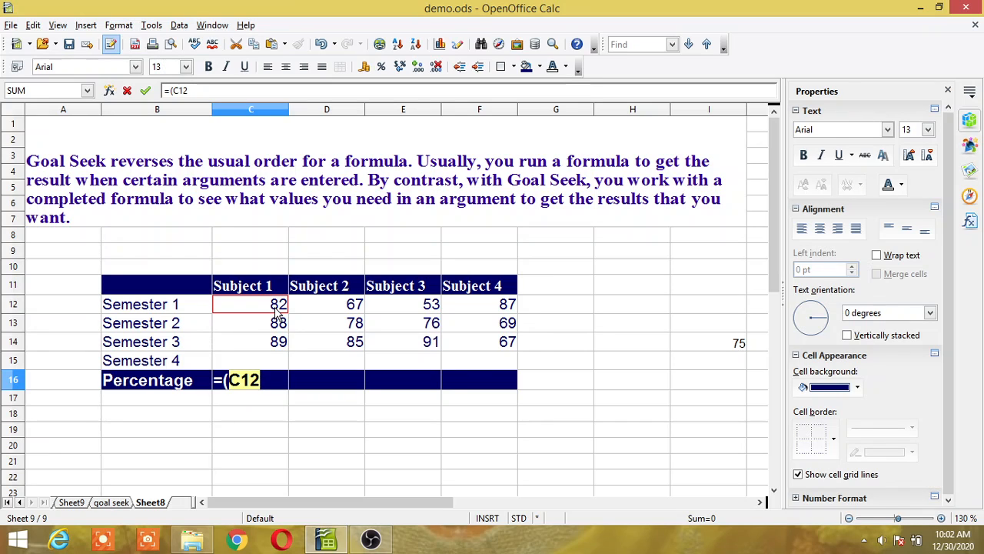
pyautogui.write('+')
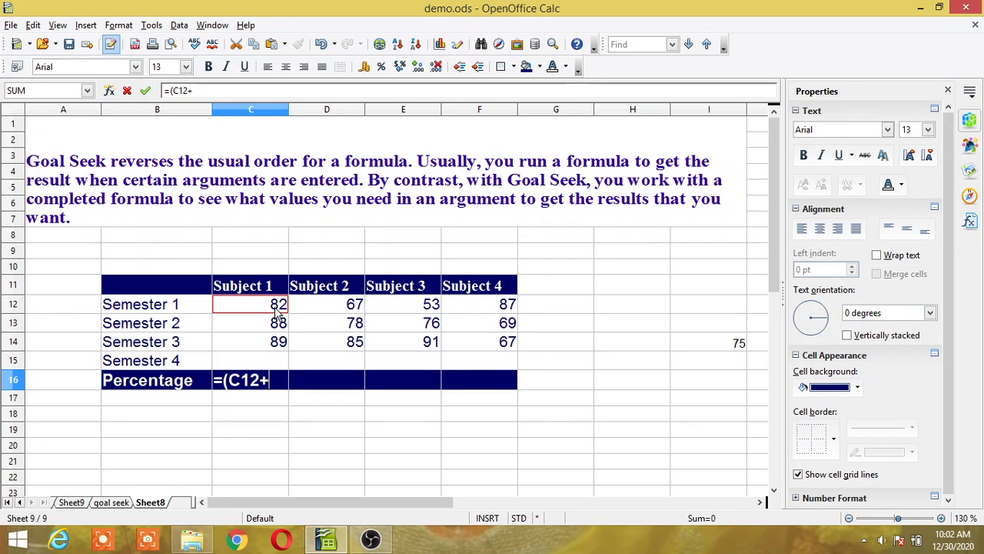
pyautogui.click(279, 327)
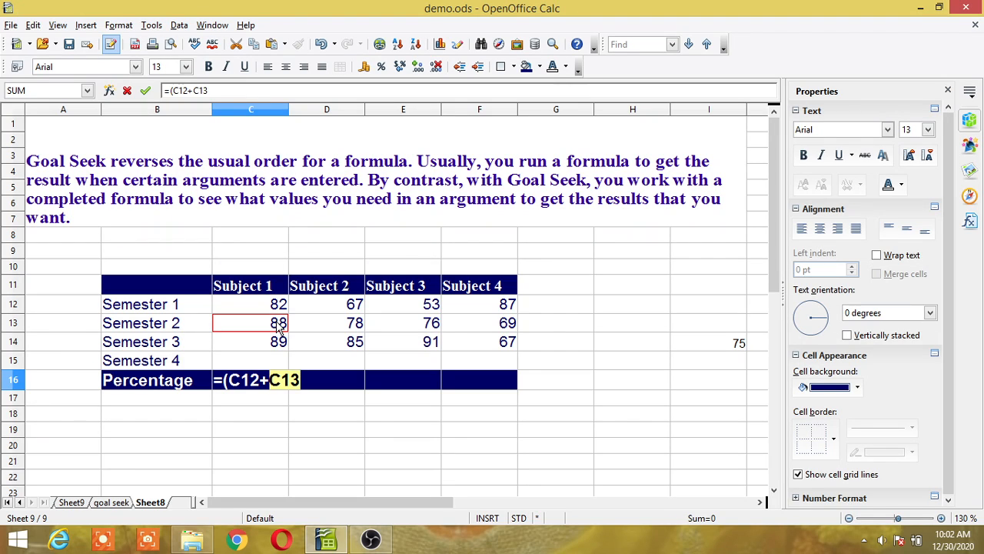
pyautogui.write('+')
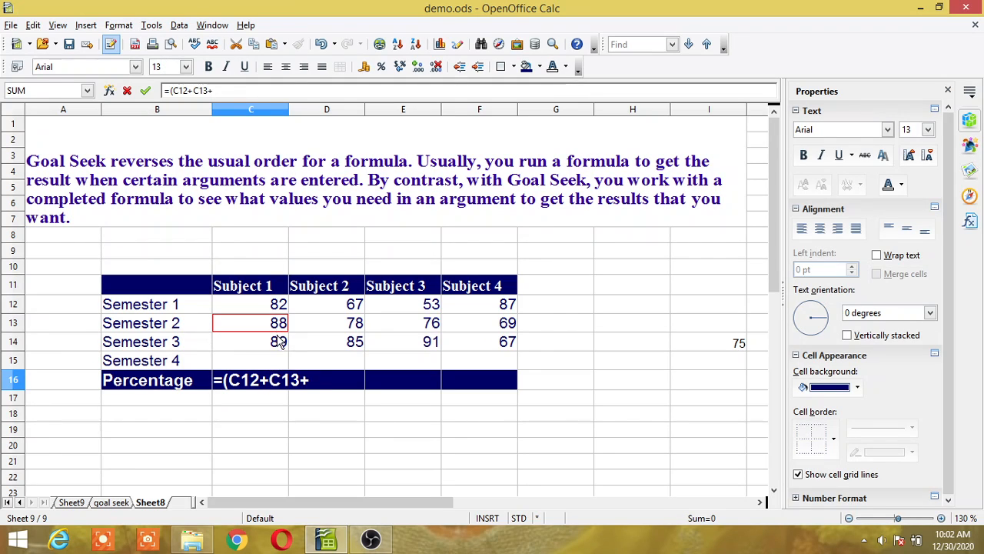
pyautogui.click(280, 344)
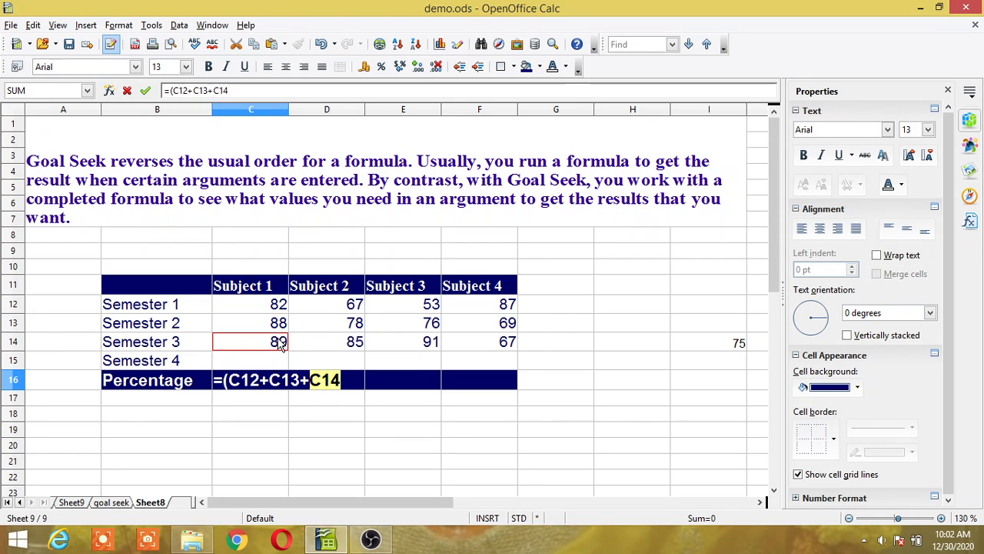
pyautogui.write('+')
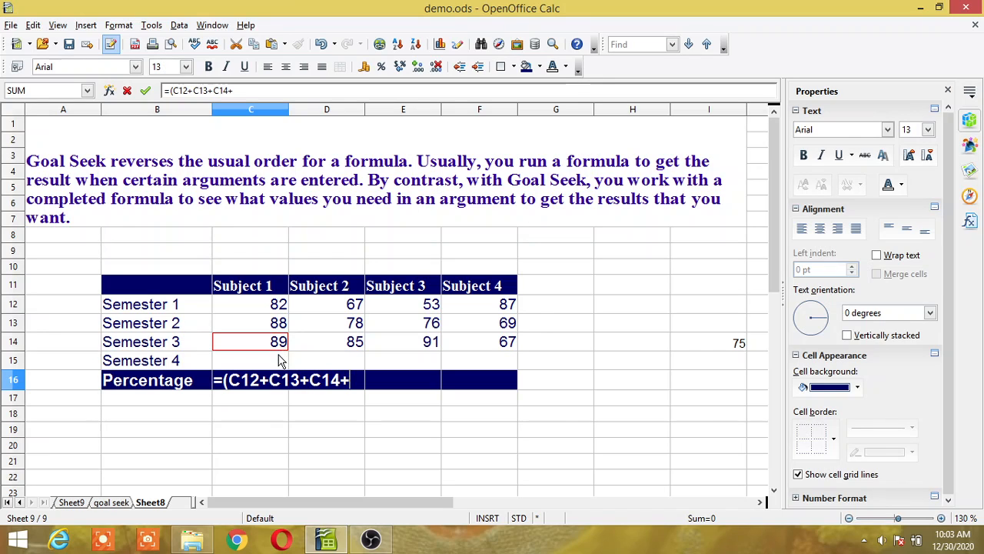
pyautogui.click(281, 362)
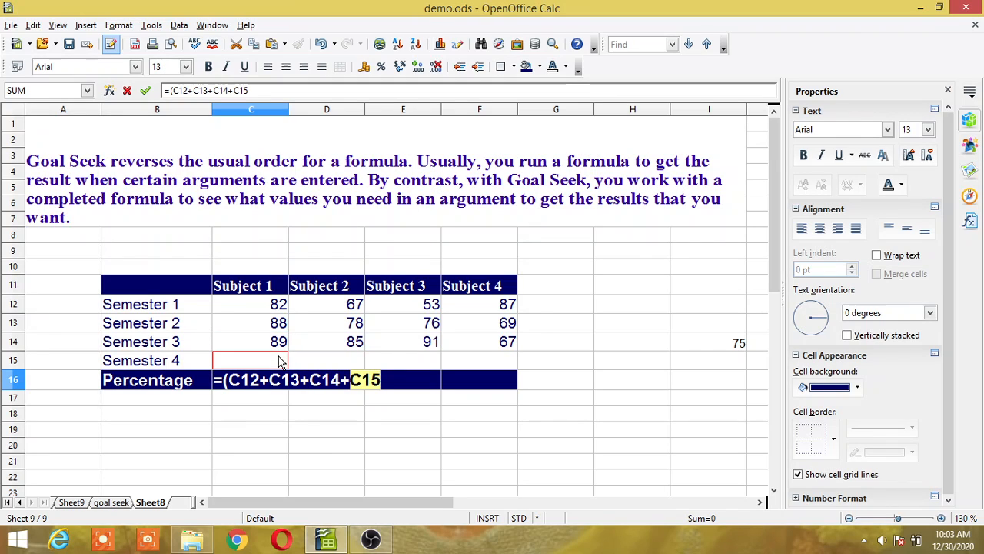
pyautogui.write(')')
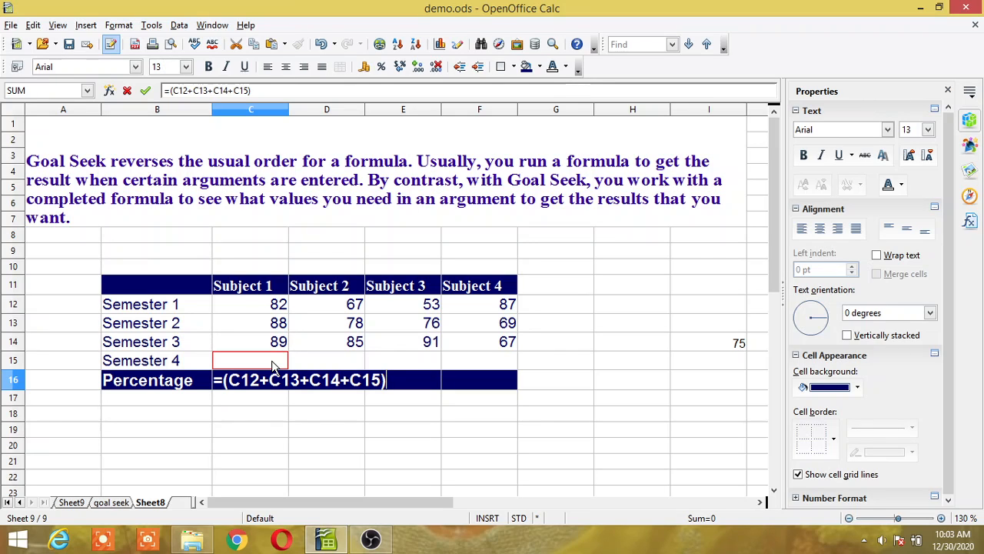
pyautogui.write('/4')
pyautogui.press('Return')
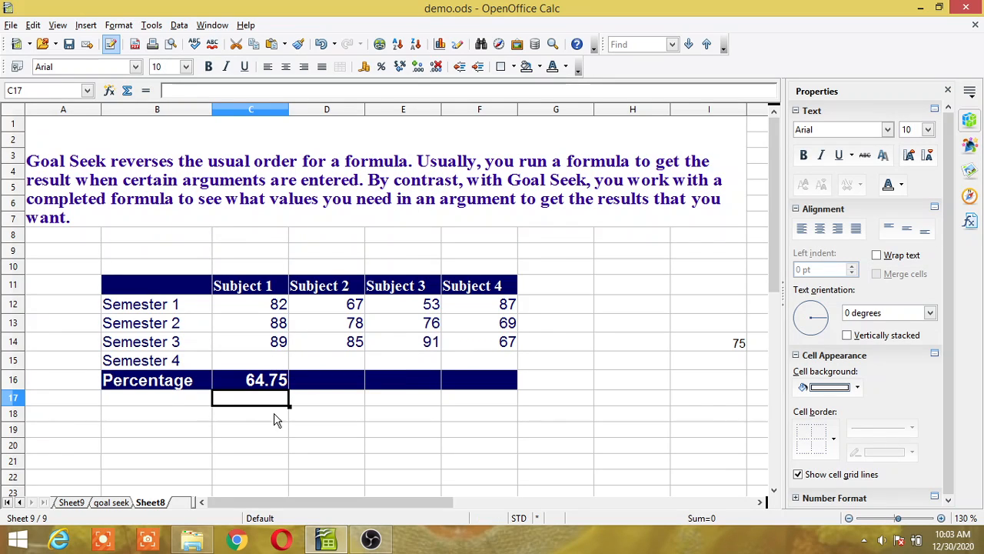
pyautogui.click(278, 428)
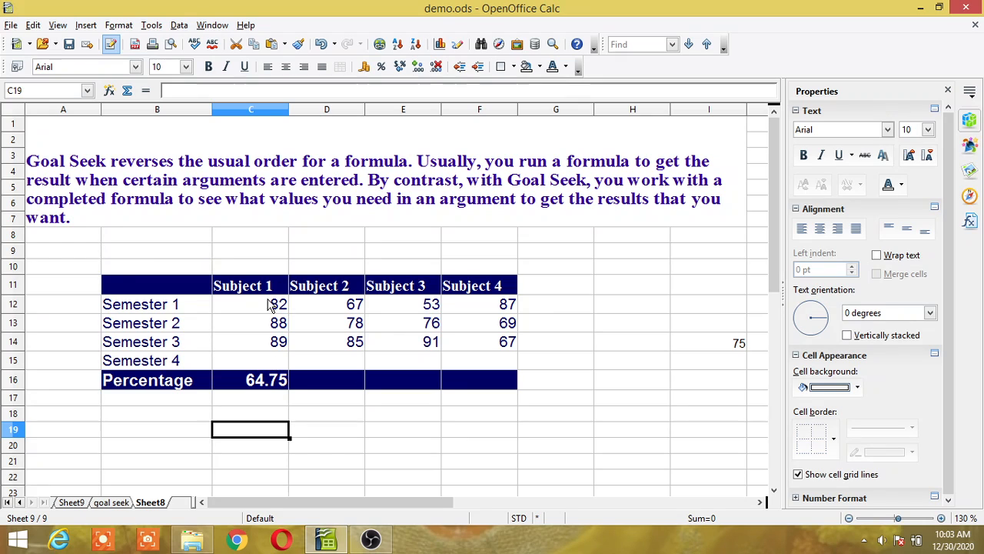
# Step: Fill the percentage formula from C16 across to F16 for Subjects 2 to 4
pyautogui.click(281, 384)
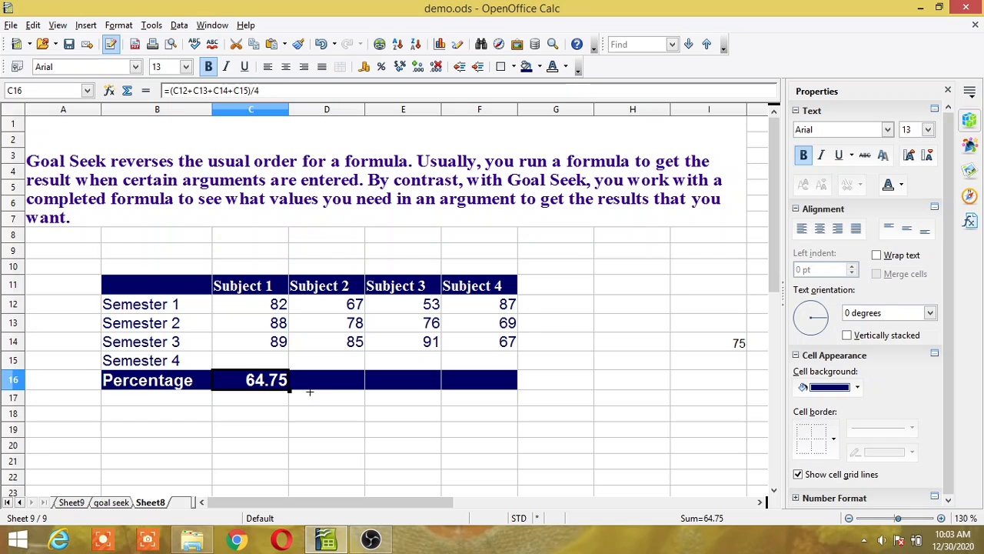
pyautogui.moveTo(290, 390); pyautogui.dragTo(326, 385)
pyautogui.moveTo(409, 380); pyautogui.dragTo(511, 382)
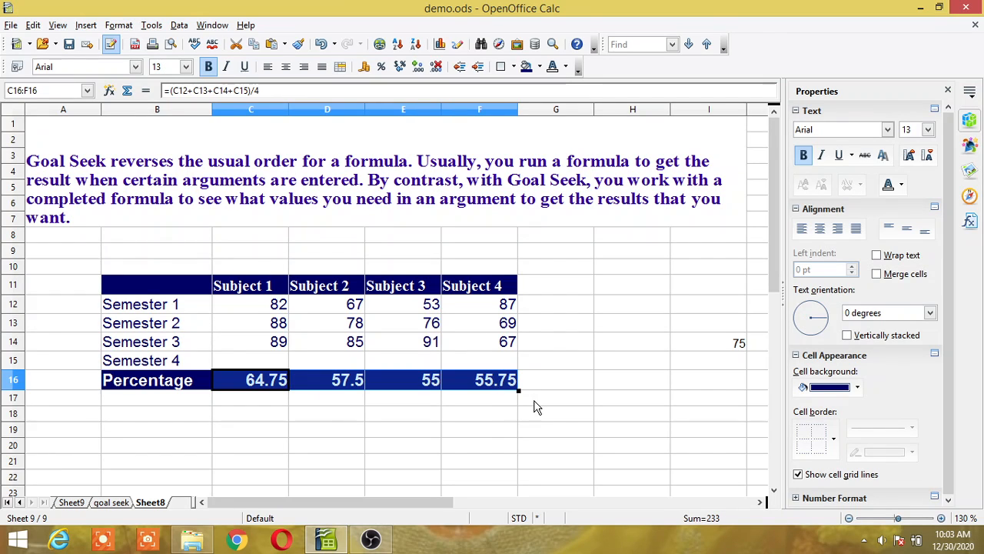
pyautogui.click(535, 405)
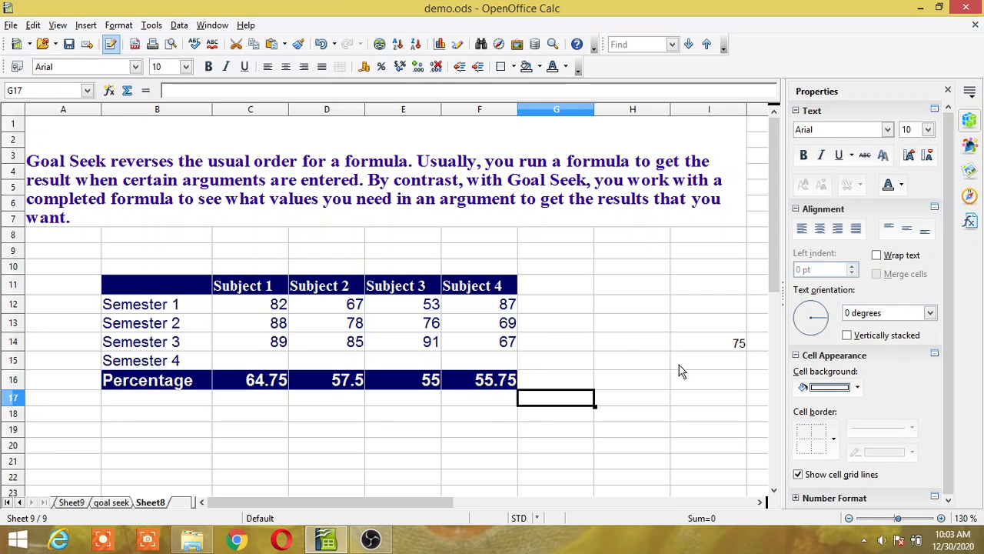
# Step: Run Goal Seek on Subject 1's percentage cell C16 with target value 75 and variable cell C15, and insert the result
pyautogui.click(153, 25)
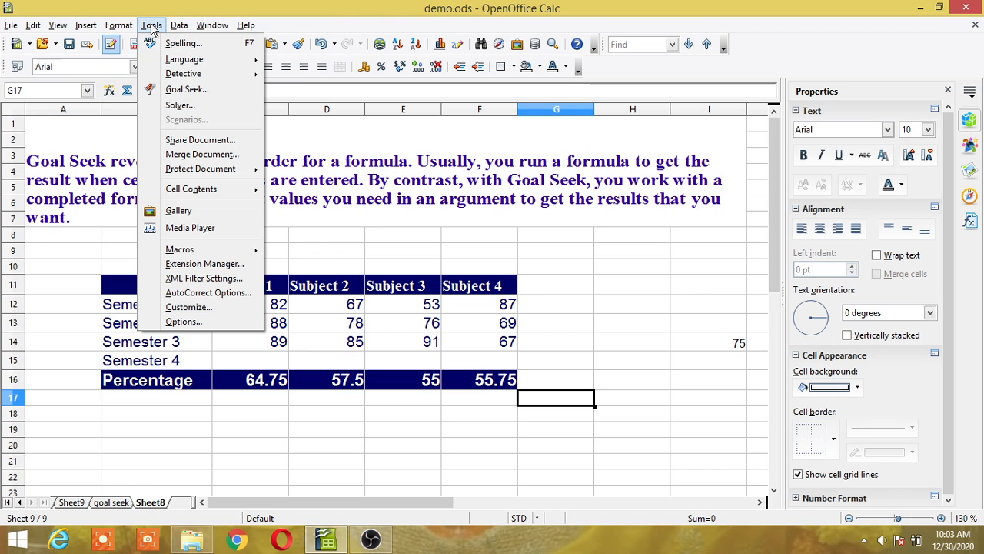
pyautogui.click(185, 90)
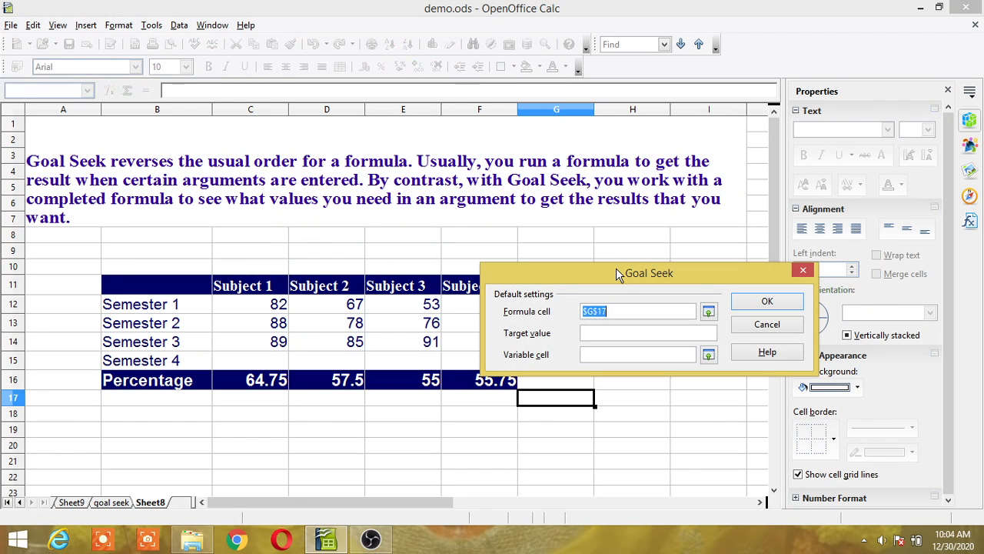
pyautogui.moveTo(616, 267); pyautogui.dragTo(591, 157)
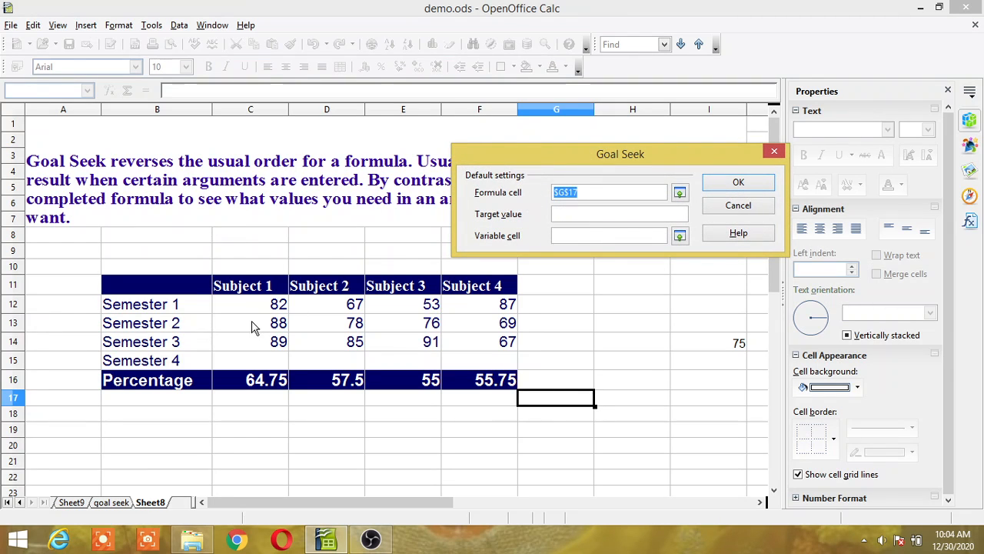
pyautogui.click(261, 389)
pyautogui.click(587, 213)
pyautogui.click(273, 367)
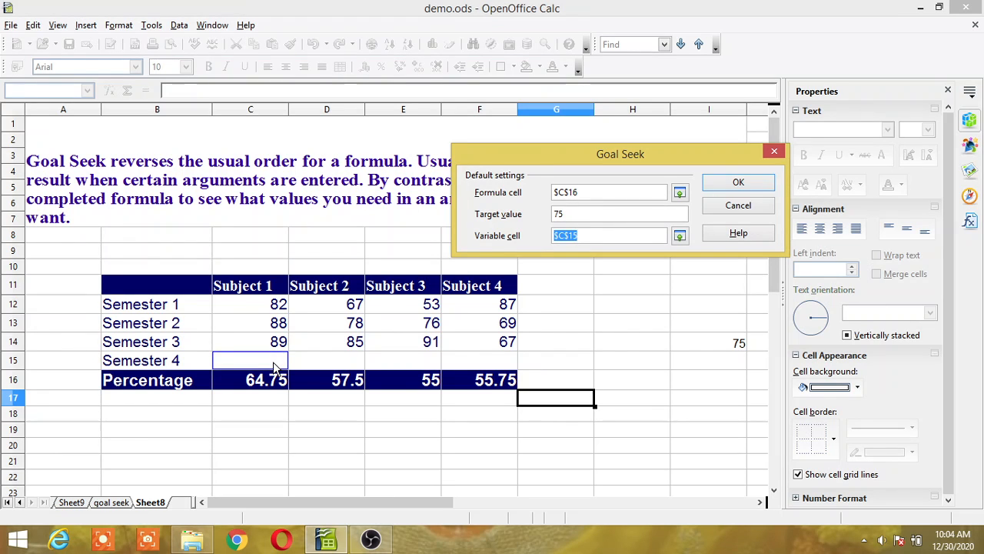
pyautogui.click(739, 184)
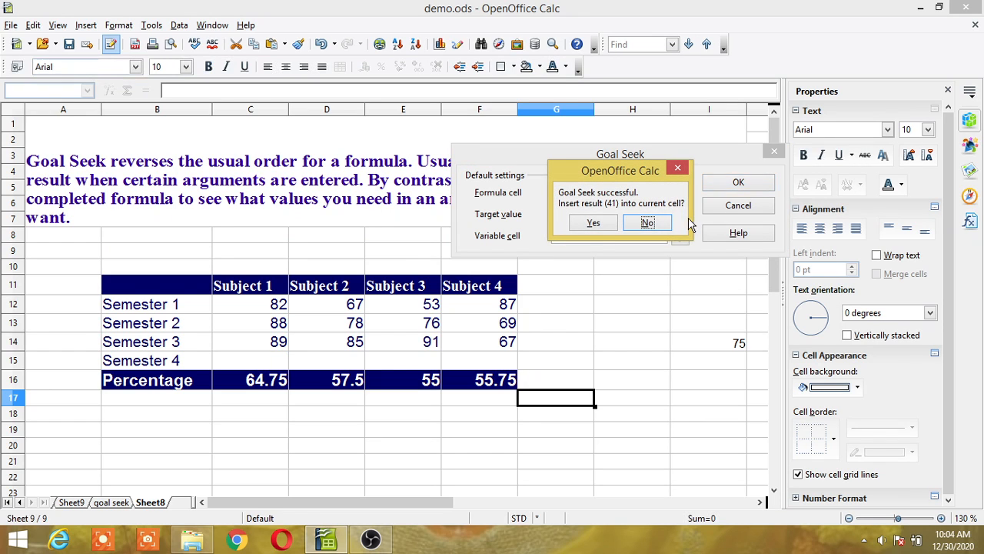
pyautogui.click(596, 223)
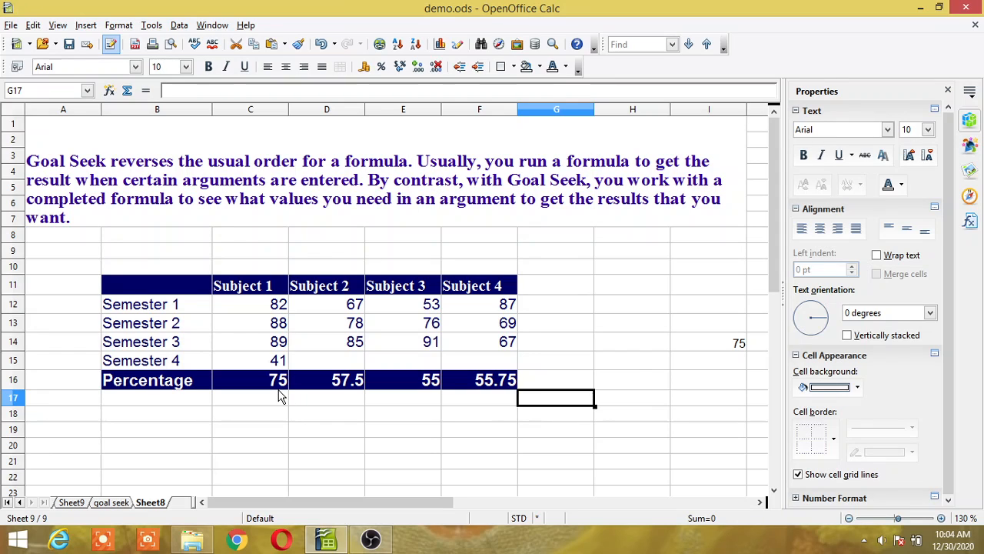
# Step: Run Goal Seek on Subject 2's percentage cell D16 with target value 75 and variable cell D15, and insert the result
pyautogui.click(341, 387)
pyautogui.click(154, 25)
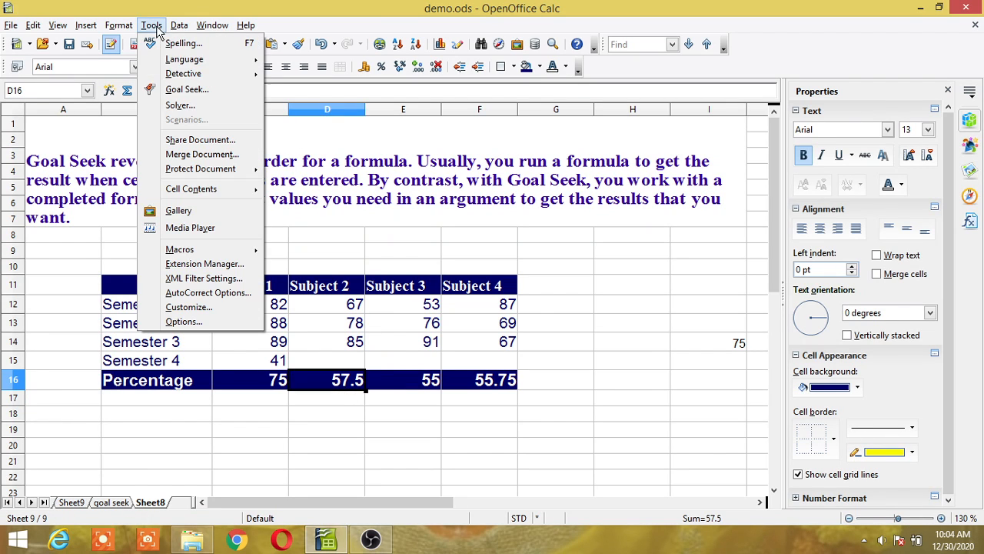
pyautogui.click(187, 89)
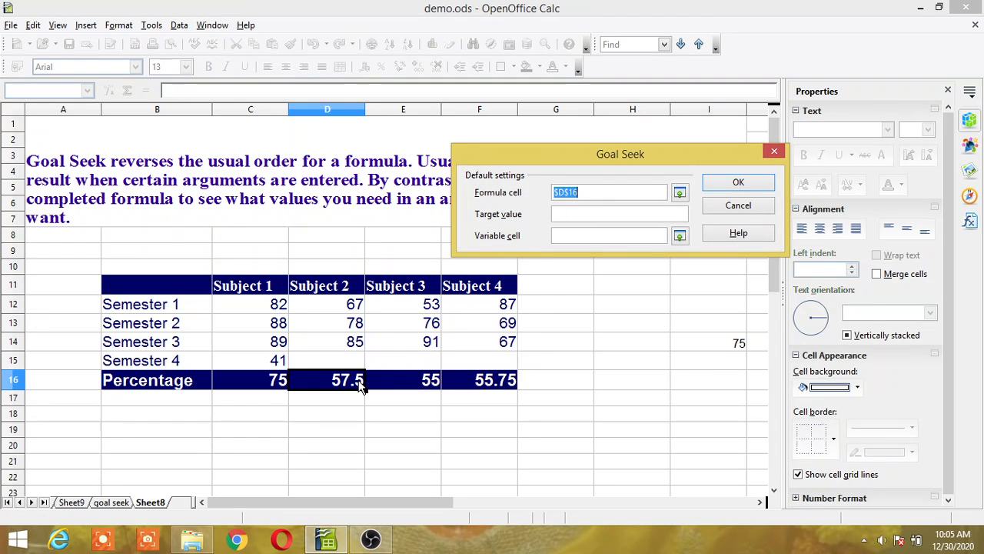
pyautogui.click(573, 216)
pyautogui.click(339, 368)
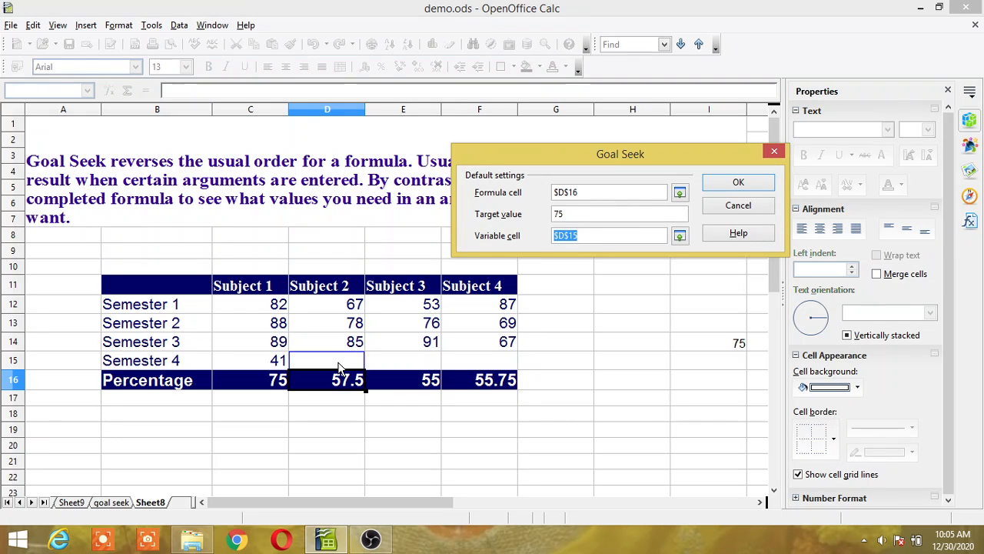
pyautogui.click(758, 182)
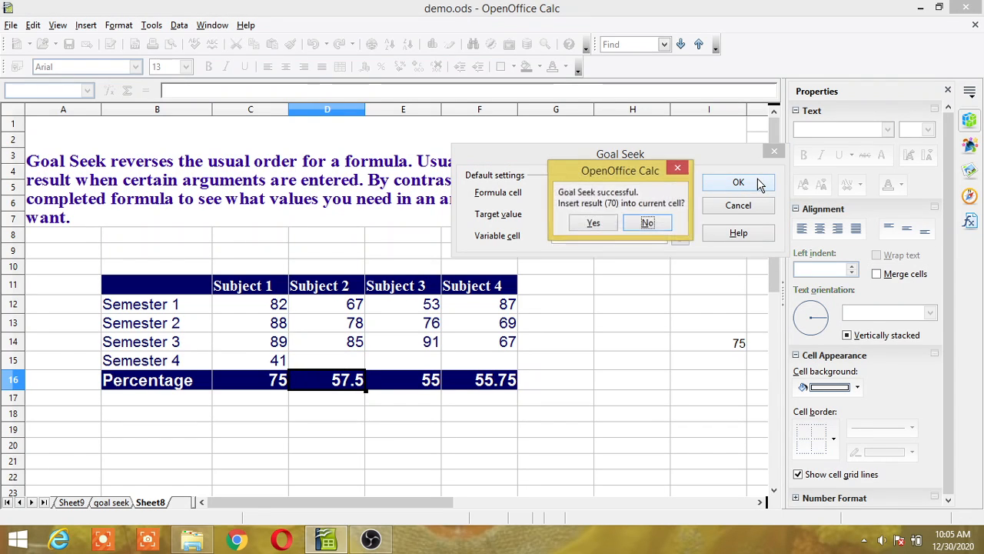
pyautogui.click(594, 223)
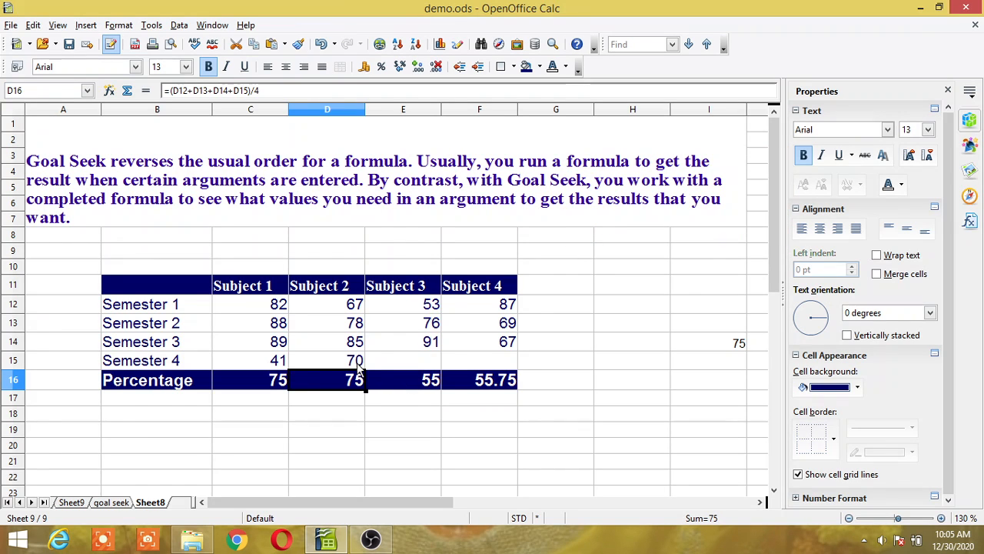
# Step: Run Goal Seek on Subject 3's percentage cell E16 with target value 75 and variable cell E15, and insert the result
pyautogui.click(420, 375)
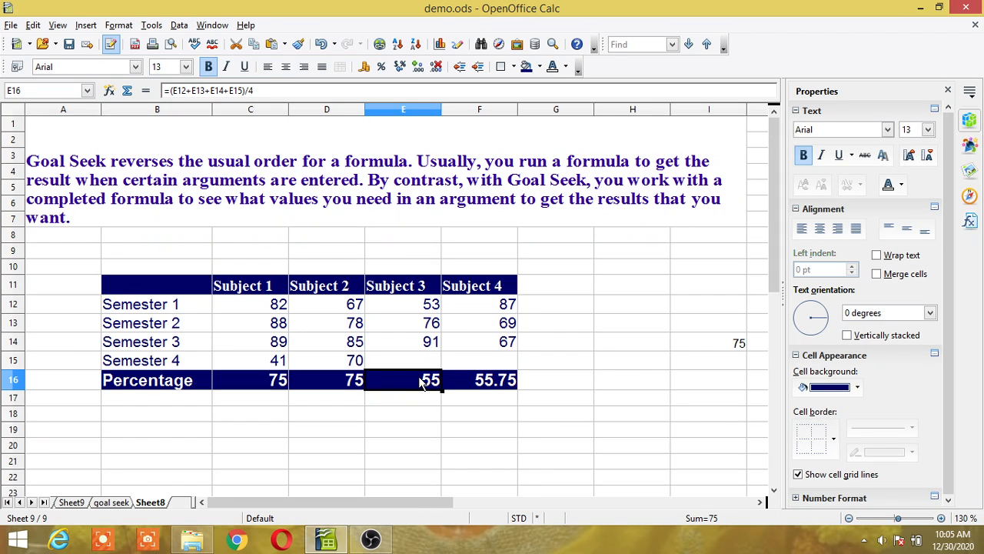
pyautogui.click(154, 25)
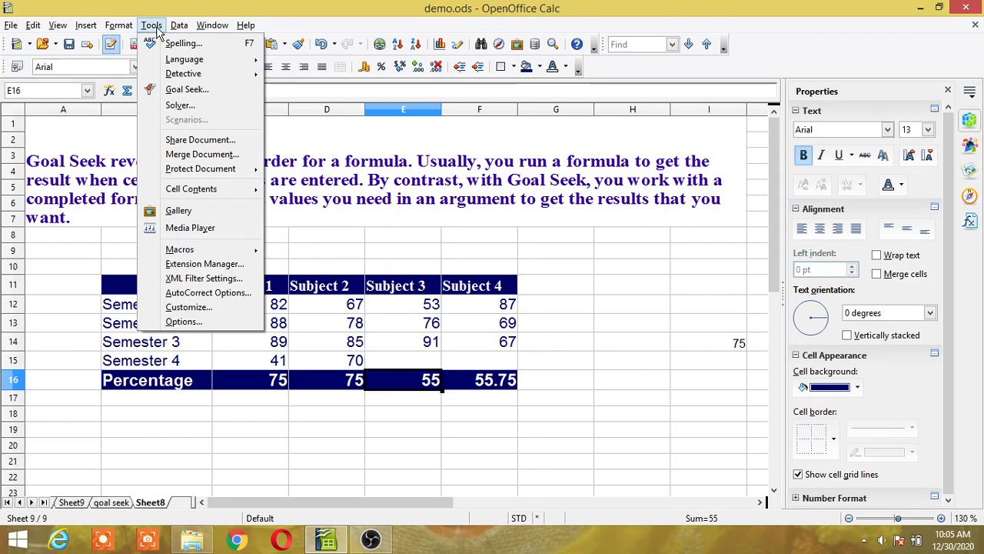
pyautogui.click(173, 91)
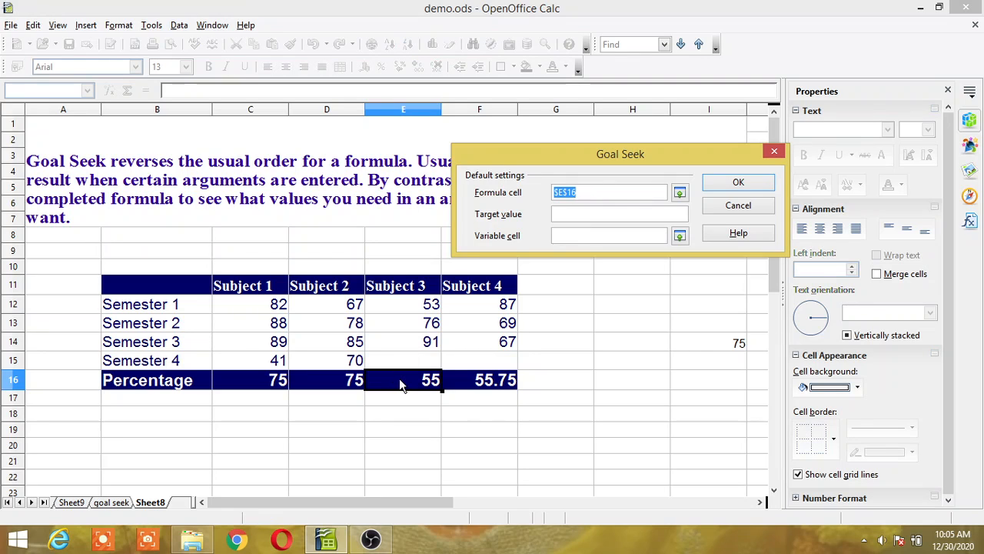
pyautogui.click(562, 215)
pyautogui.write('75')
pyautogui.click(421, 362)
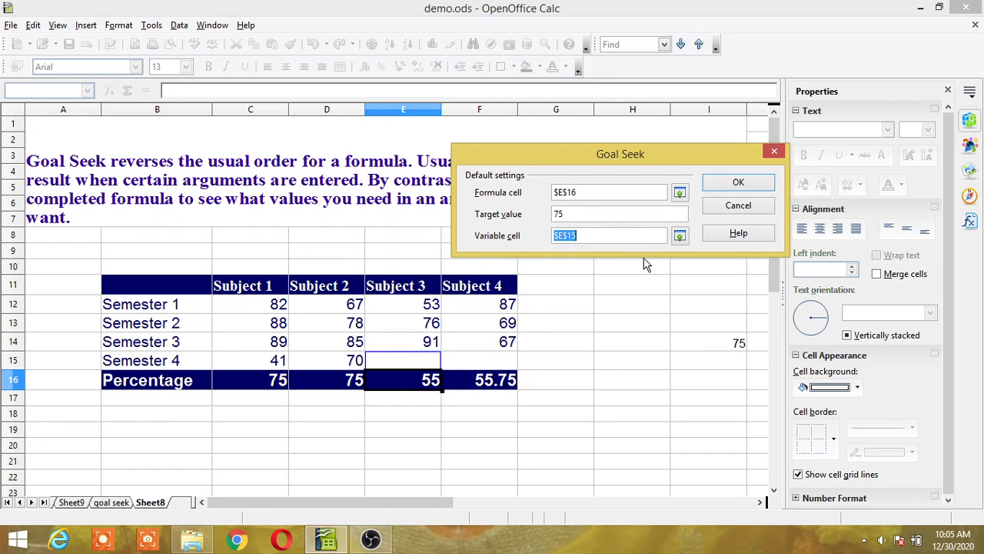
pyautogui.click(738, 184)
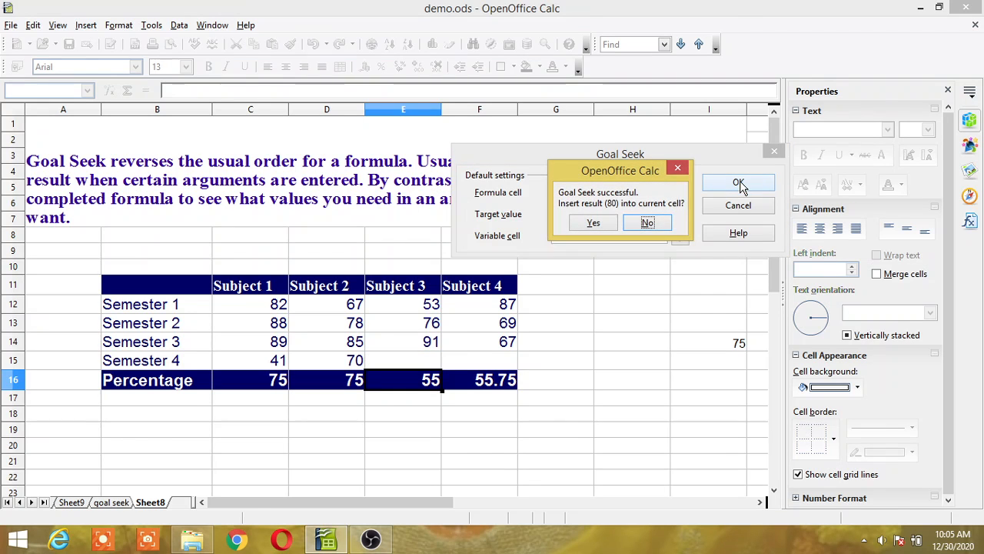
pyautogui.click(593, 223)
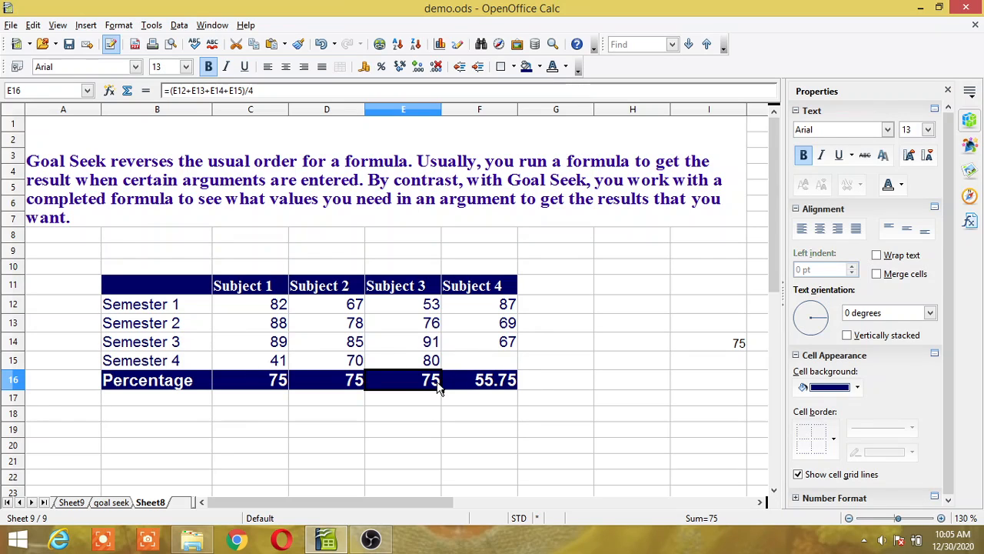
# Step: Run Goal Seek on Subject 4's percentage cell F16 with target value 75 and variable cell F15, and insert the result
pyautogui.click(484, 386)
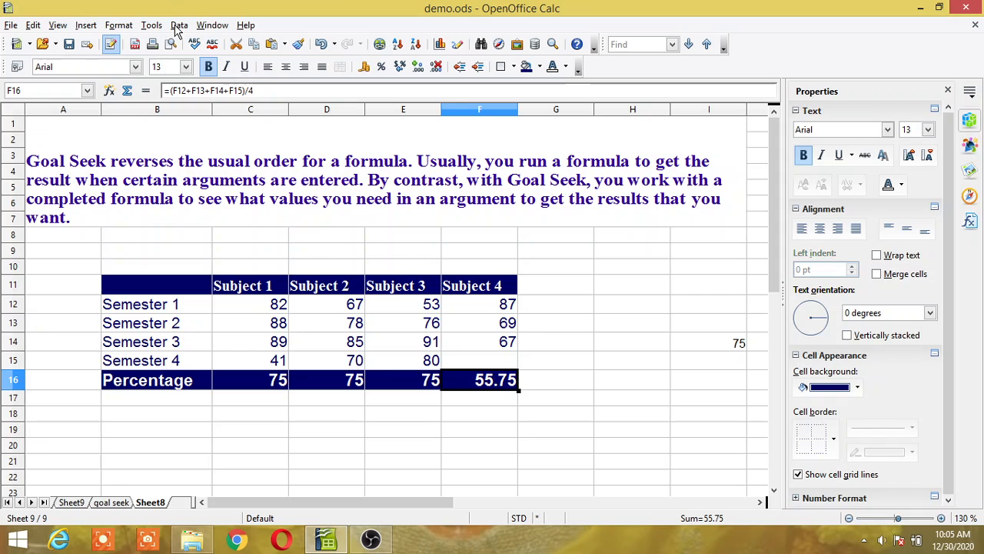
pyautogui.click(152, 27)
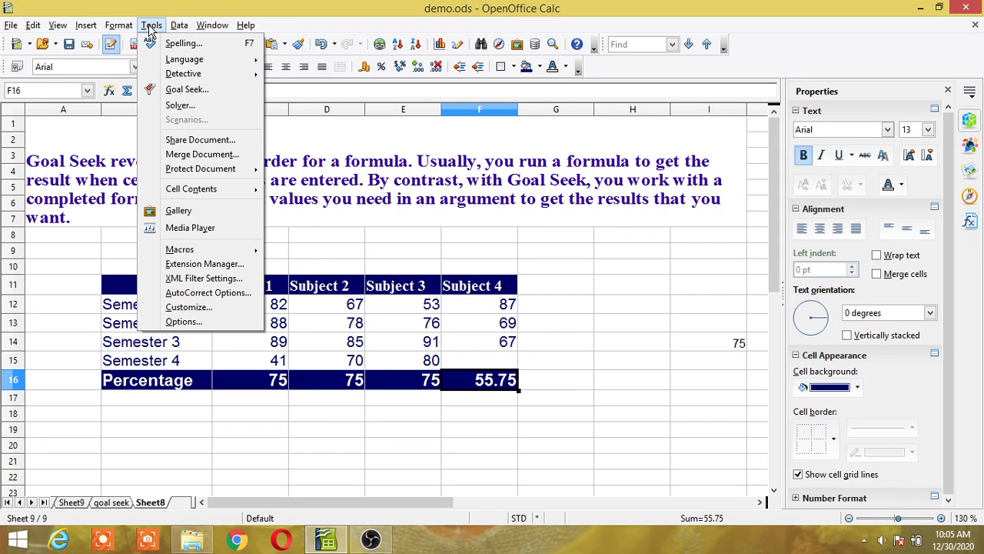
pyautogui.click(182, 95)
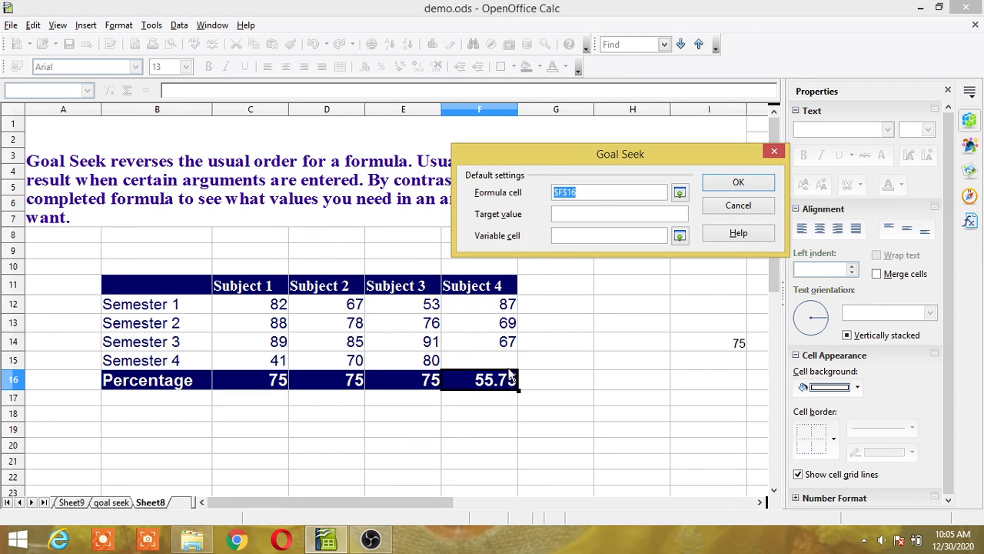
pyautogui.click(565, 213)
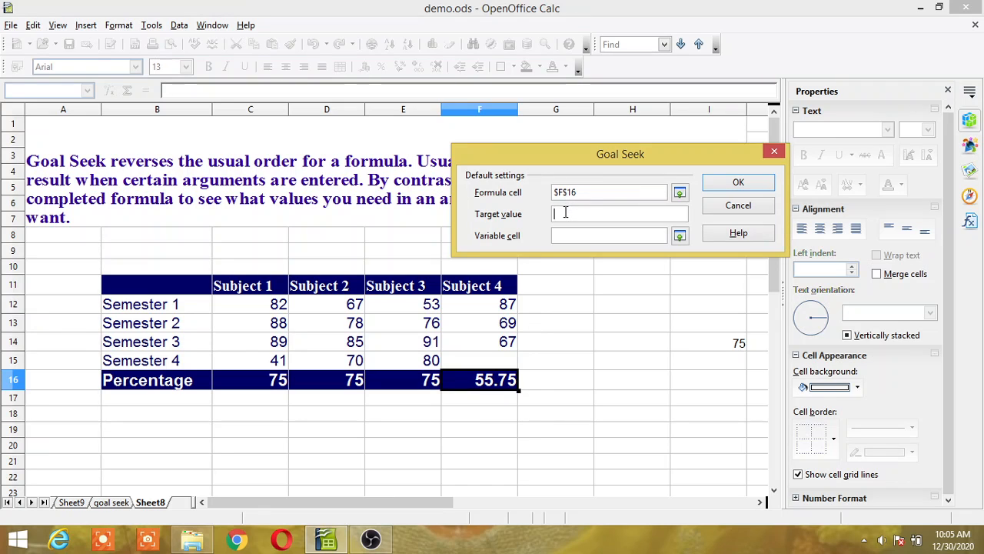
pyautogui.write('75')
pyautogui.click(567, 235)
pyautogui.click(512, 366)
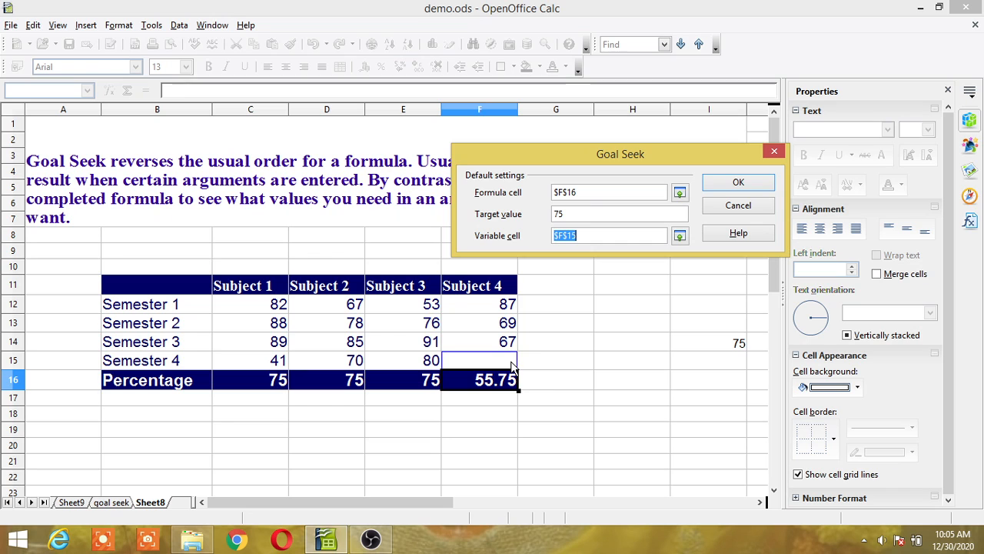
pyautogui.click(737, 189)
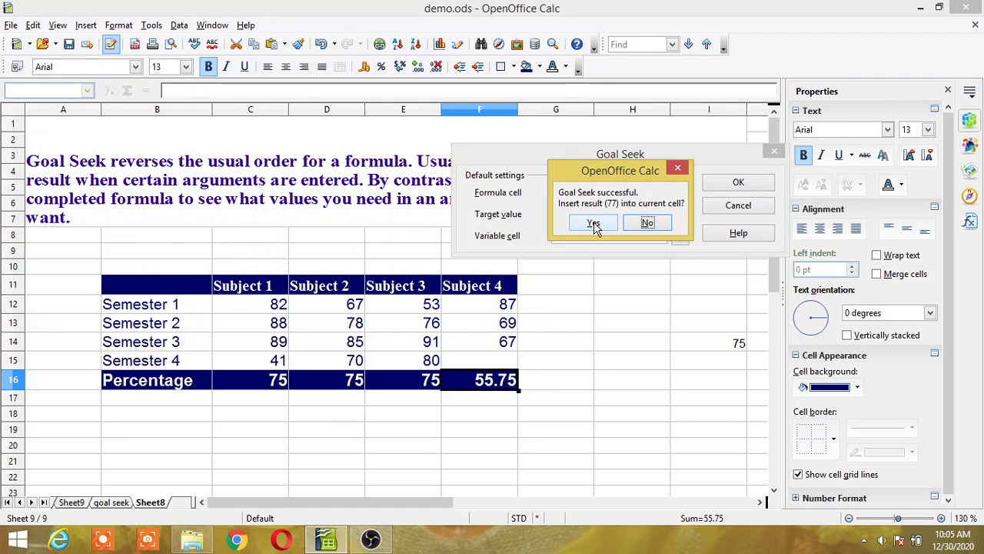
pyautogui.click(594, 223)
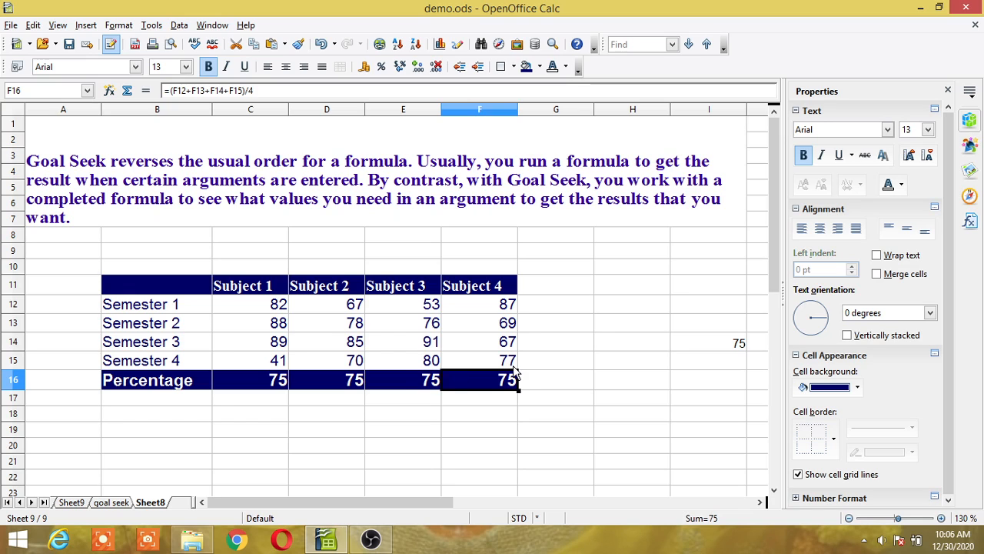